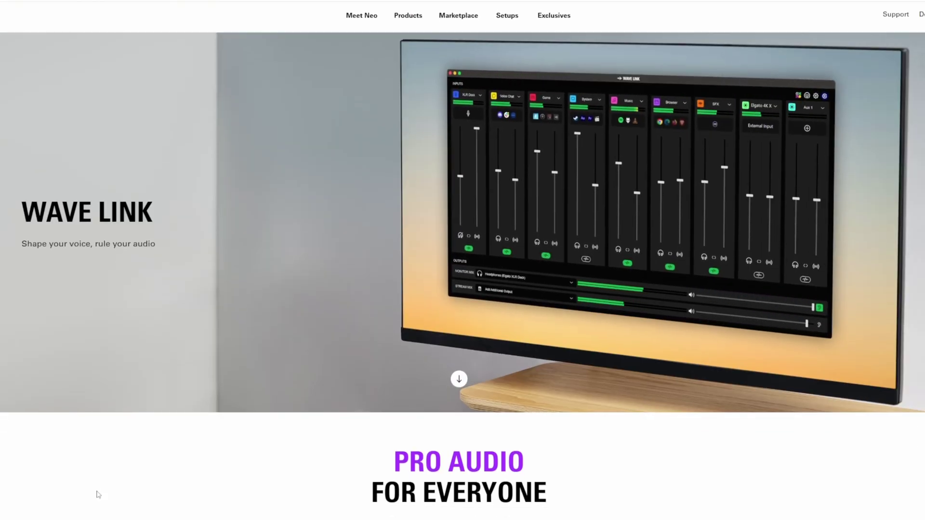
scroll(98, 495, down, 5)
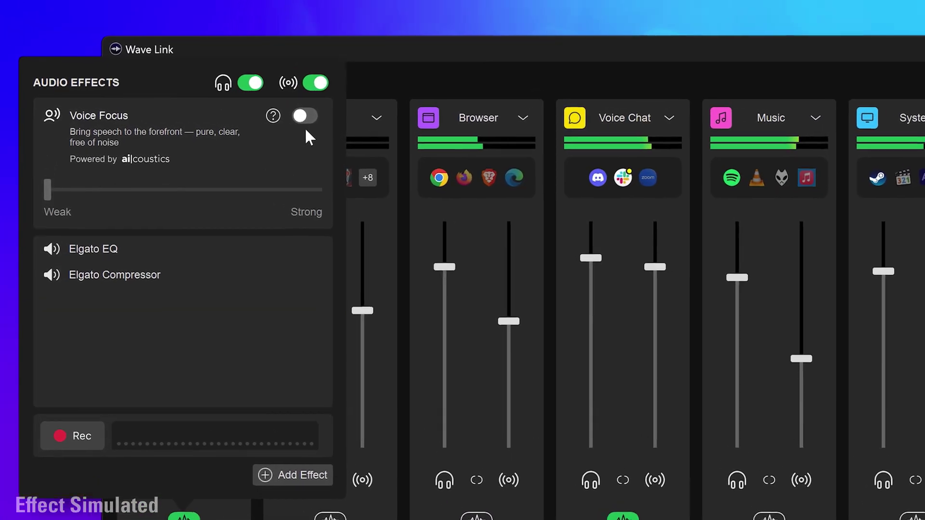
Step: Turn on Voice Focus and route Balatro, Halo and Lethal Company to the Game input
click(305, 118)
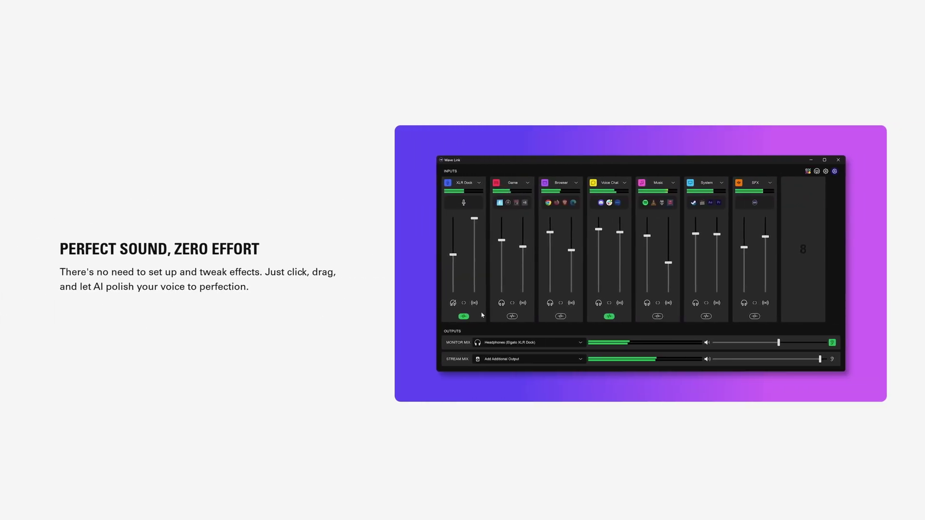
click(505, 182)
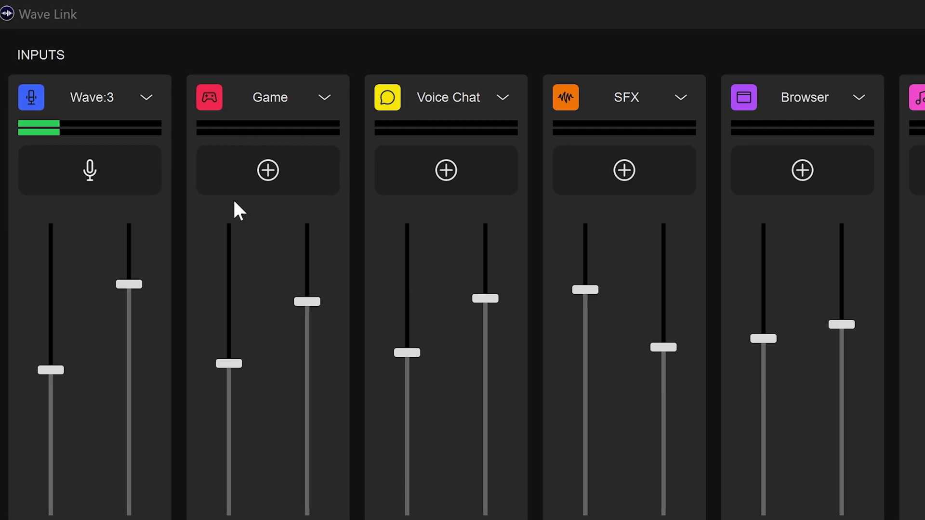
click(270, 171)
click(137, 219)
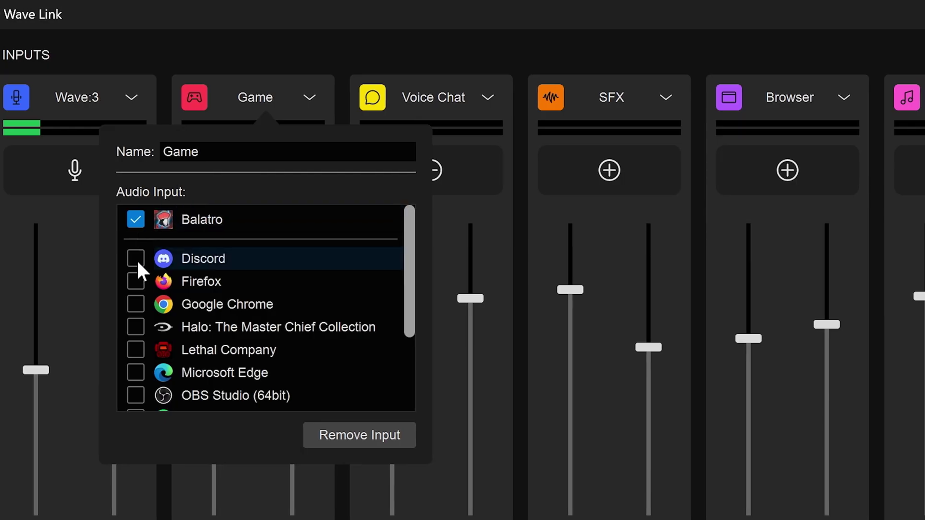
click(136, 327)
click(135, 350)
click(517, 178)
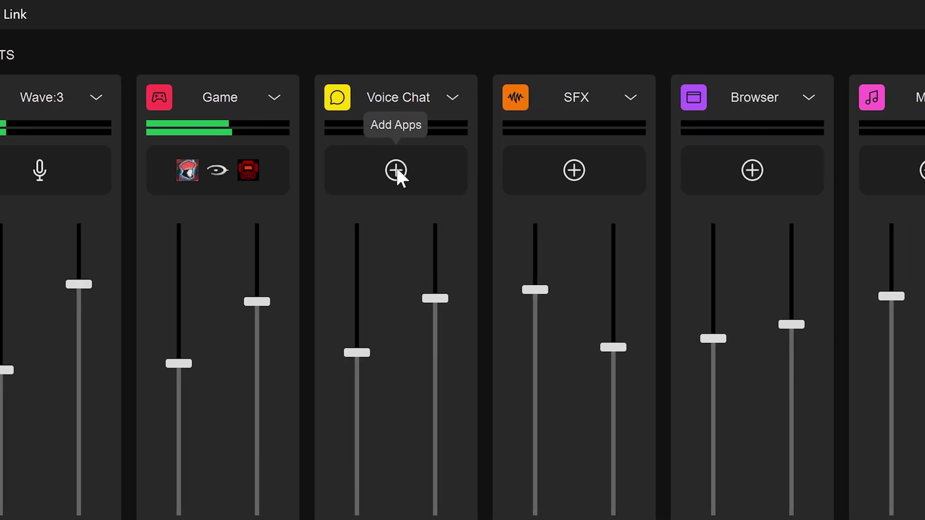
Step: Route Discord to Voice Chat and move the Elgato EQ band from 390 Hz to 107 Hz
click(395, 169)
click(254, 218)
scroll(231, 376, down, 2)
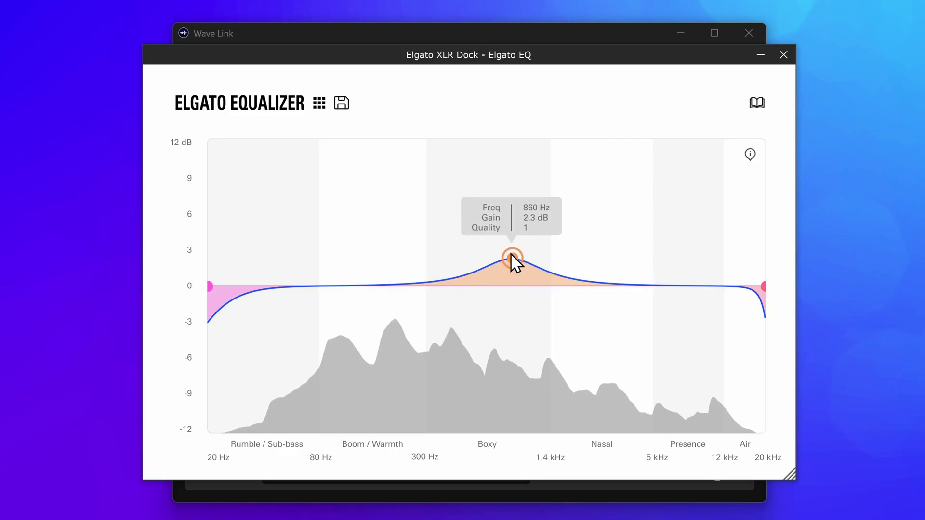
drag(511, 255, 636, 231)
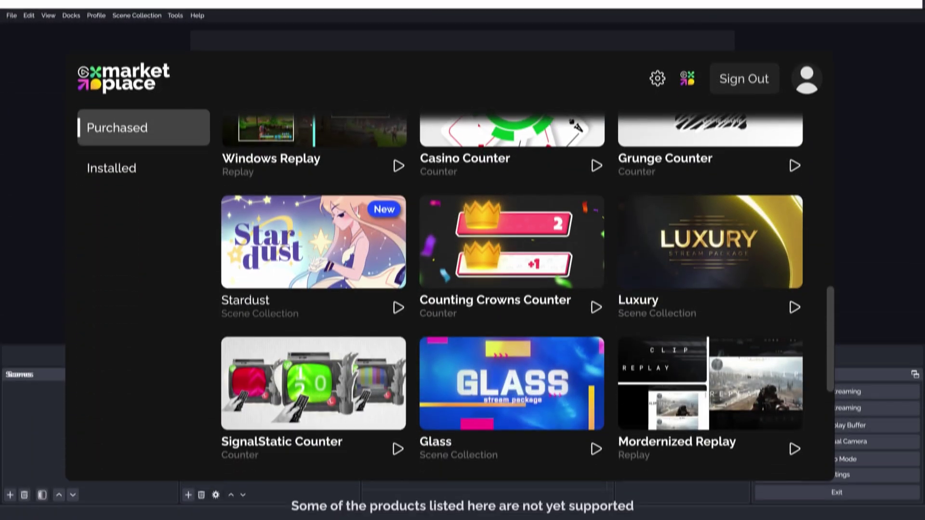
Step: Scroll the marketplace.elgato.com home page past the search box to its content categories
scroll(512, 284, down, 1)
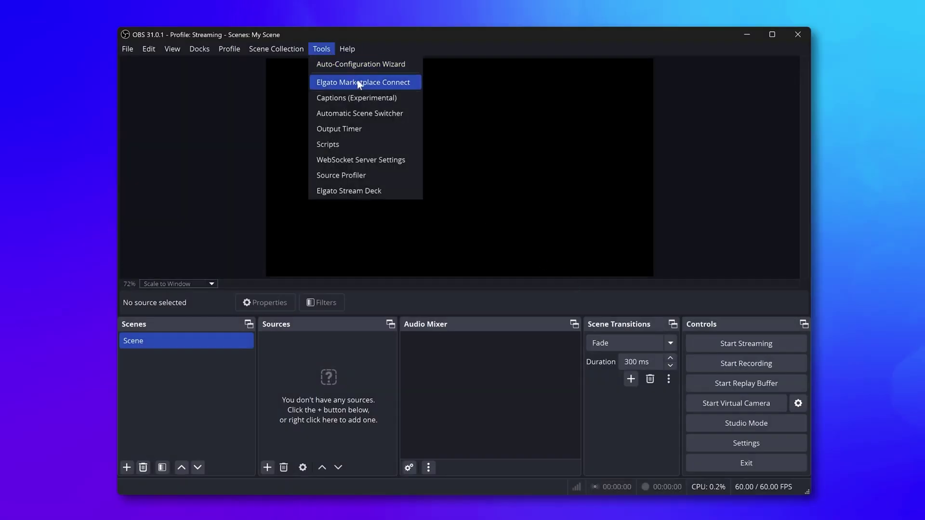
Step: Open Tools > Elgato Marketplace Connect in OBS Studio to list the scene collections
click(361, 80)
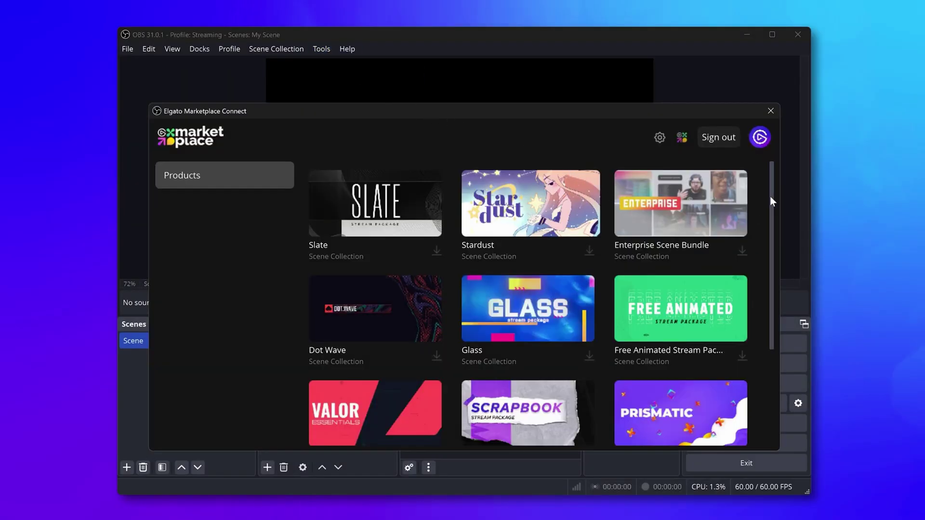
drag(770, 195, 770, 213)
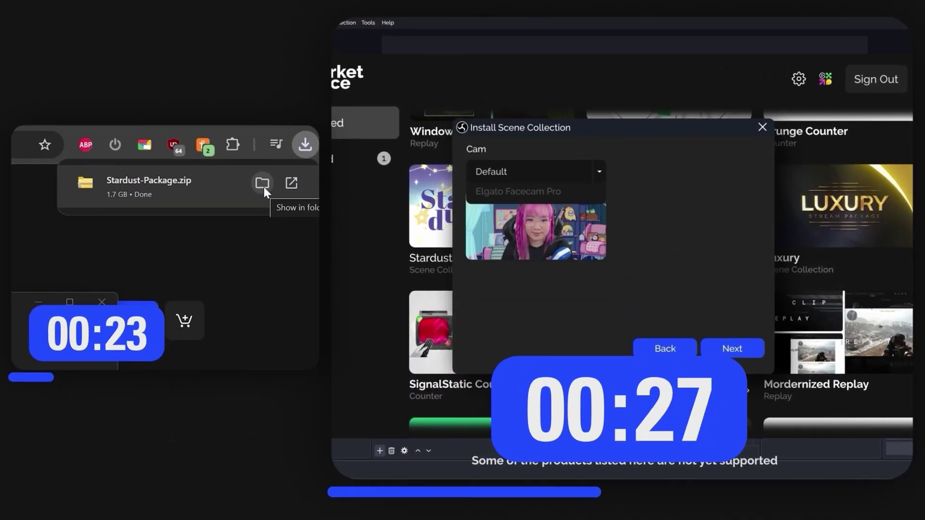
Step: Advance the Stardust New Collection dialog to the Install Scene Collection page
click(375, 153)
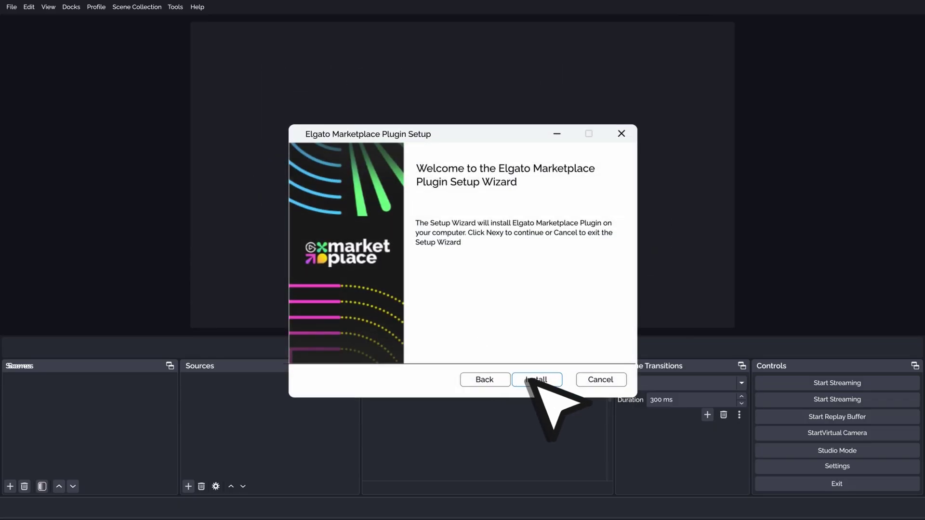
Step: Start the install and sign in with the account e-mail, then scroll to the Stardust collection
click(536, 379)
text(yourname@email.com)
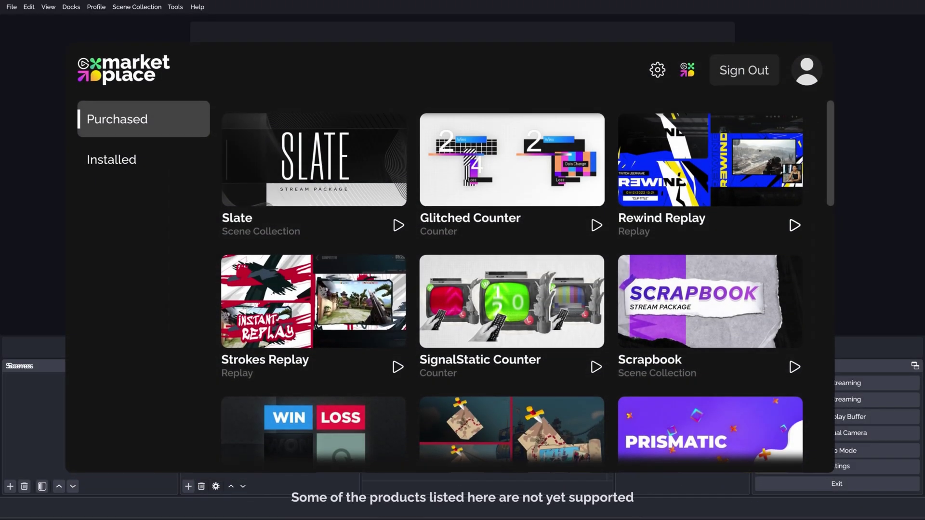
scroll(527, 283, down, 2)
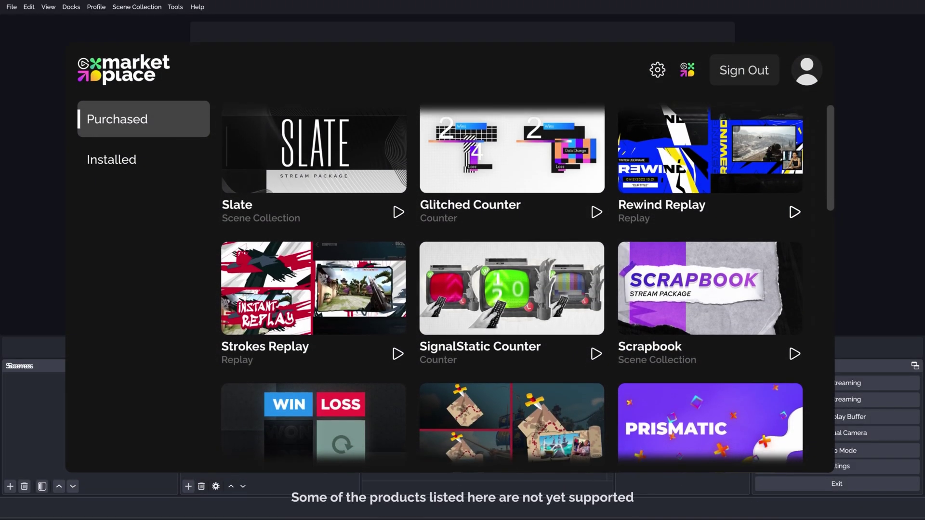
scroll(527, 284, down, 8)
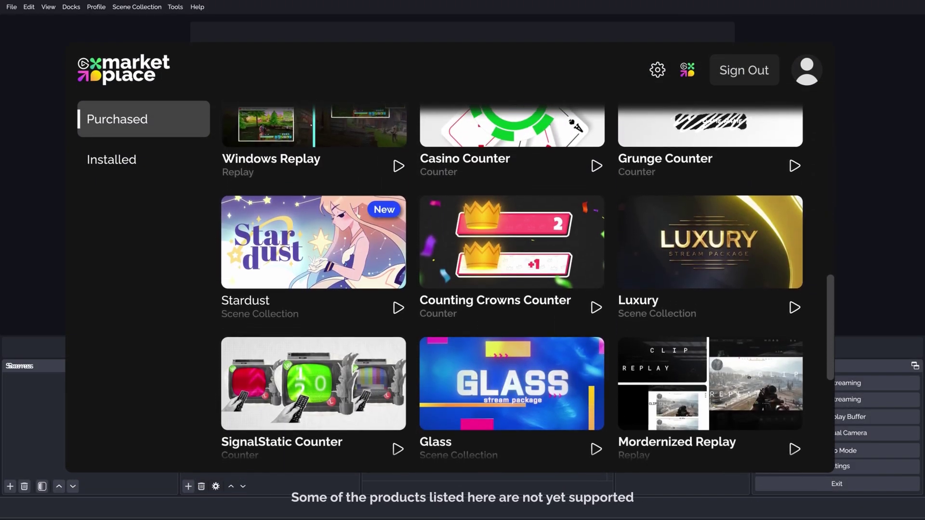
scroll(511, 284, down, 1)
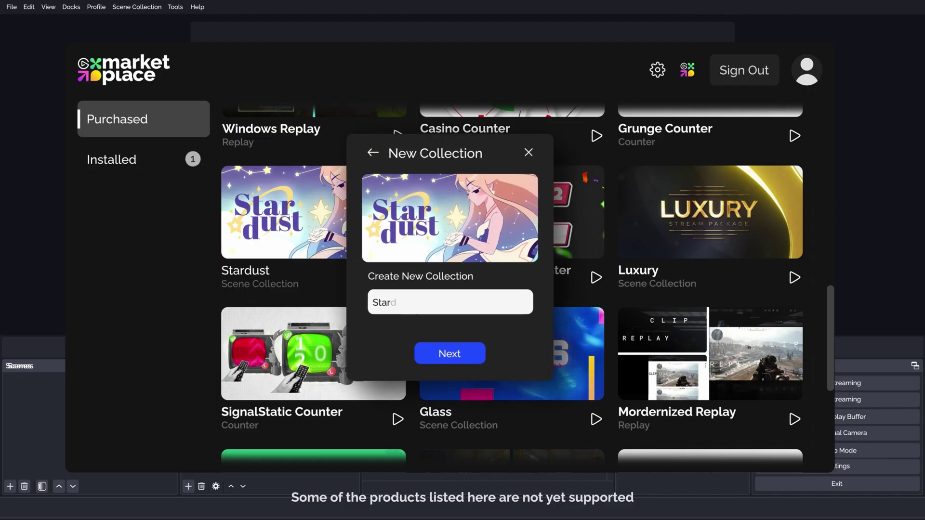
Step: Confirm the Stardust collection name and camera, then finish with the Elgato Wave:3 audio device
key(Return)
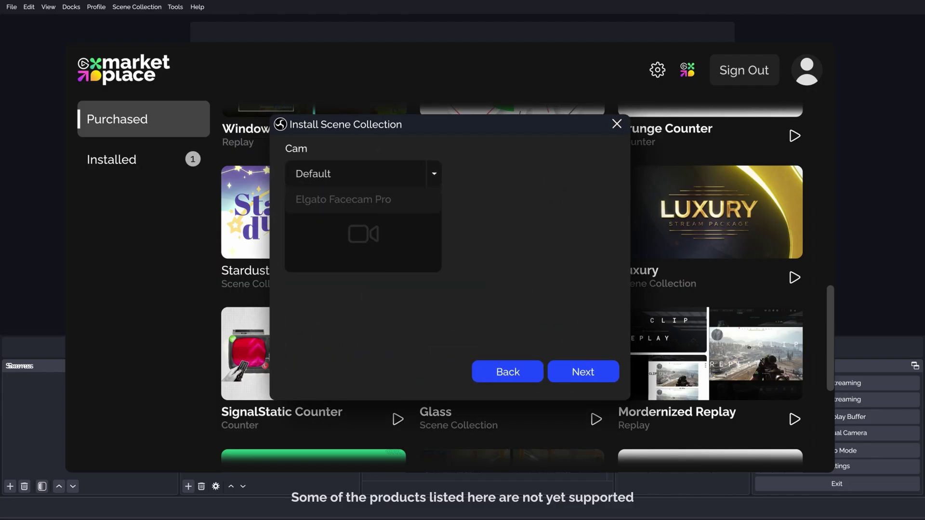
key(Return)
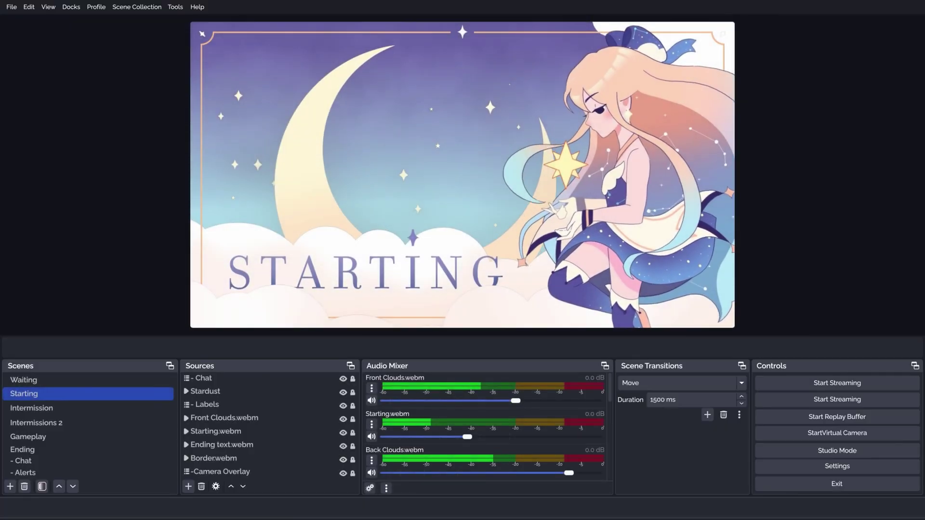
click(31, 407)
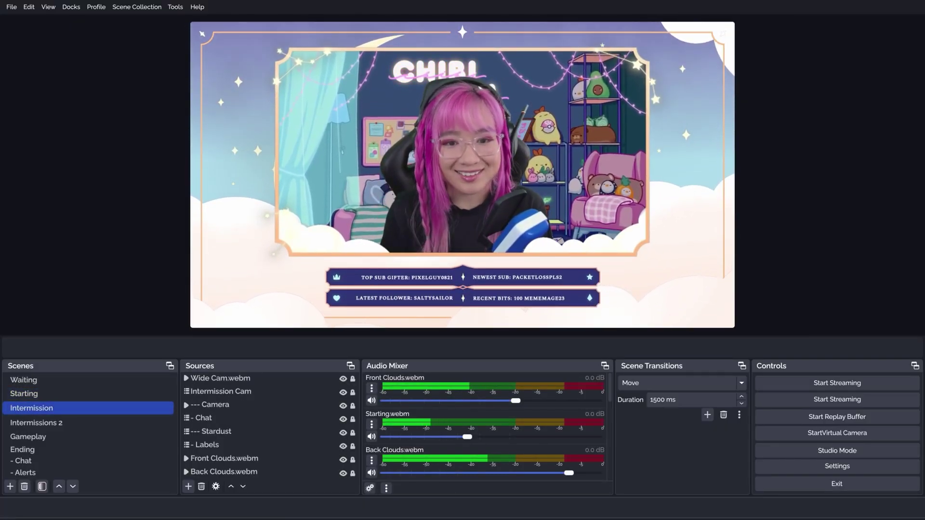
Step: Preview Intermissions 2, enlarge the camera overlay to fill the canvas, then switch to Gameplay
click(36, 422)
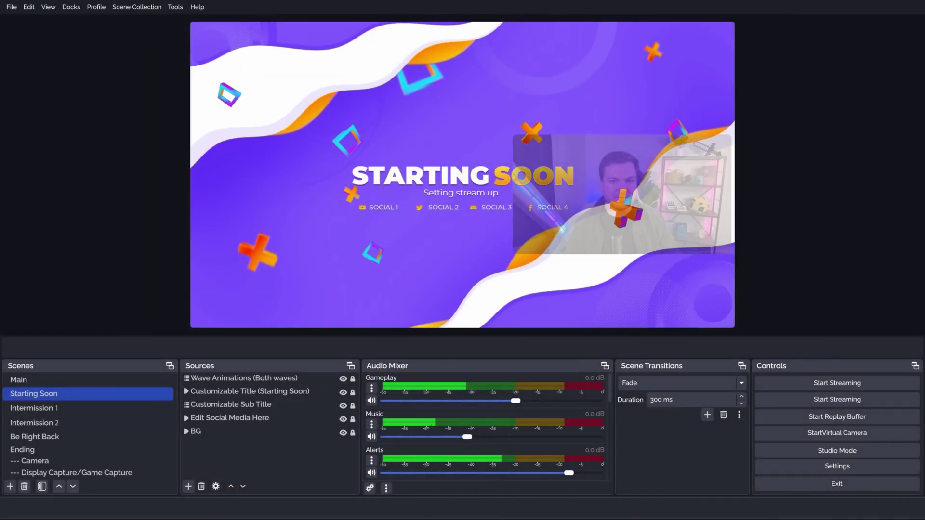
click(36, 423)
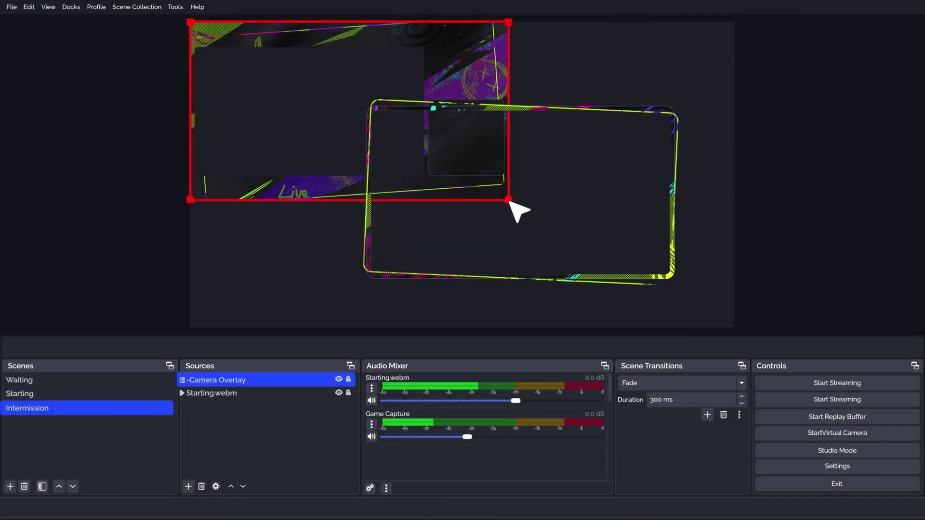
drag(509, 201, 727, 323)
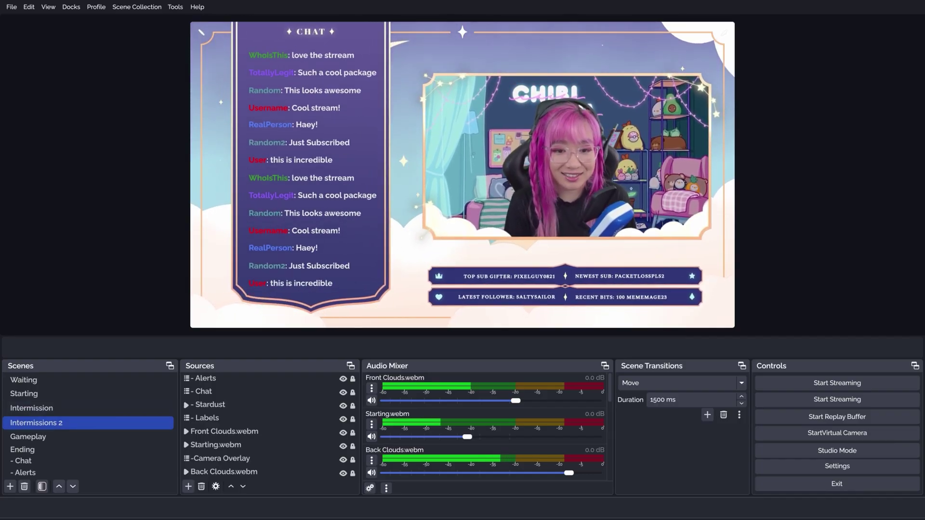
click(28, 437)
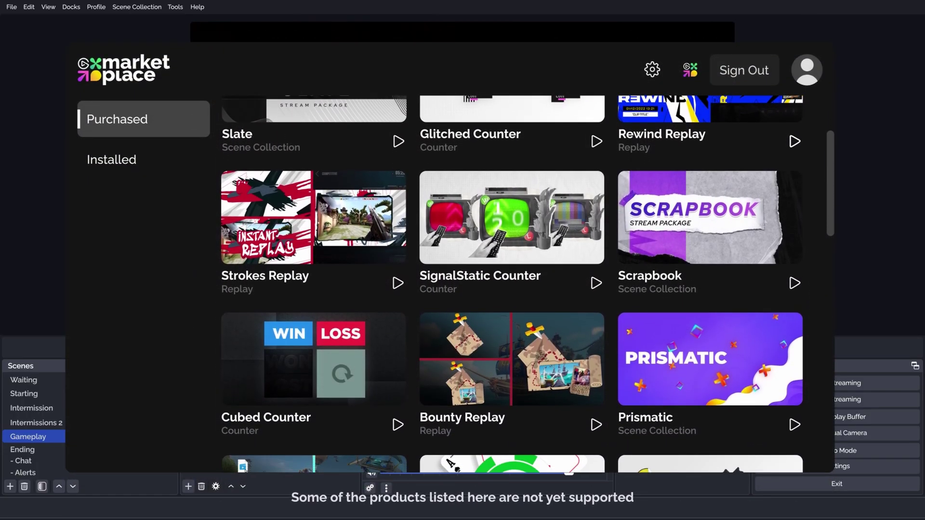
Step: Switch to the Intermission scene, then install the Elgato Marketplace plugin from the setup wizard
click(31, 408)
scroll(512, 284, down, 1)
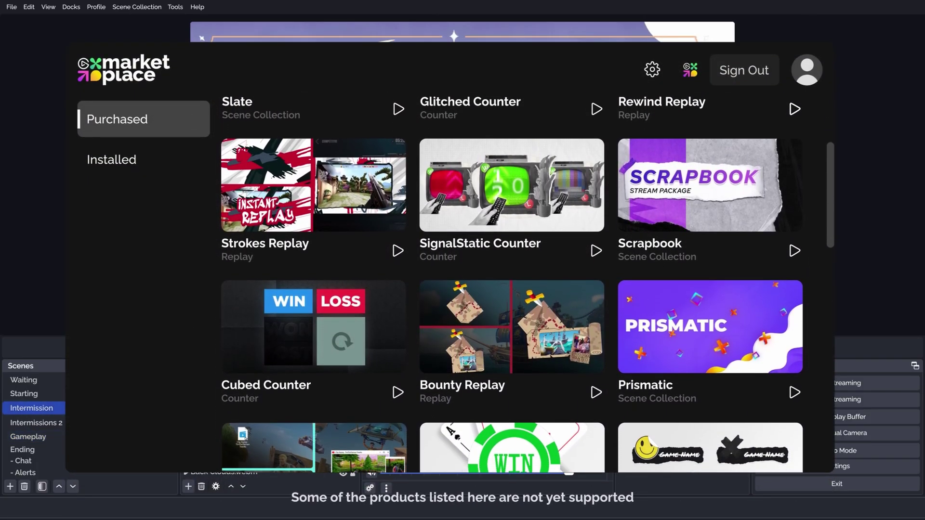
scroll(512, 284, down, 2)
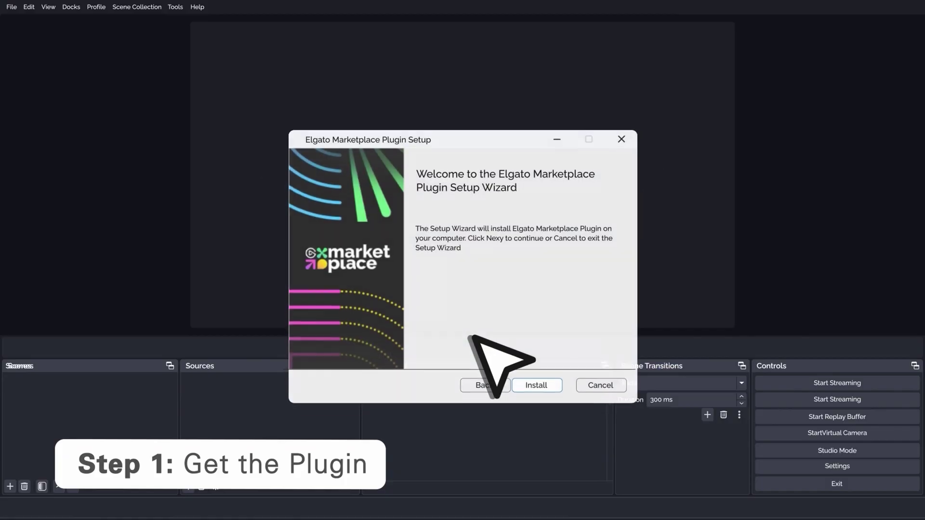
click(536, 380)
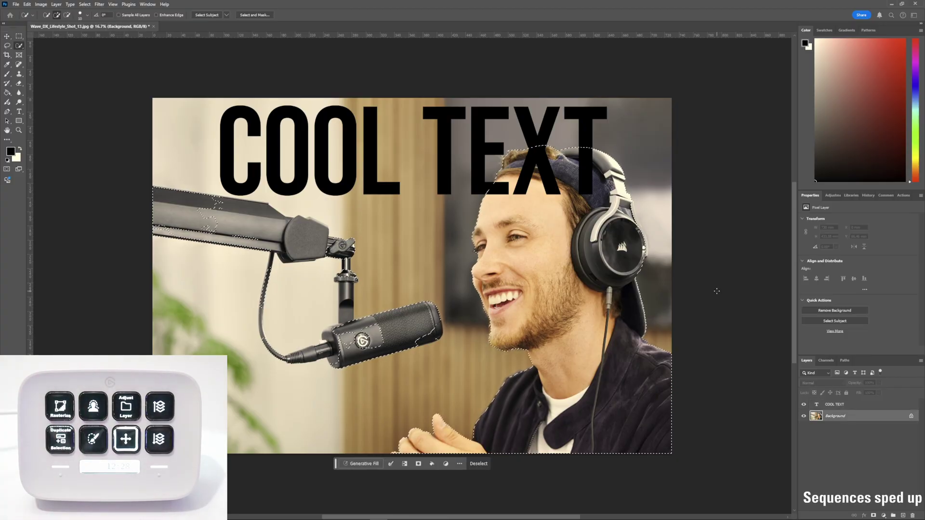
Step: Copy the subject to a new layer, add a Hue/Saturation 1 layer, nudge the hue, and zoom in
key(ctrl+j)
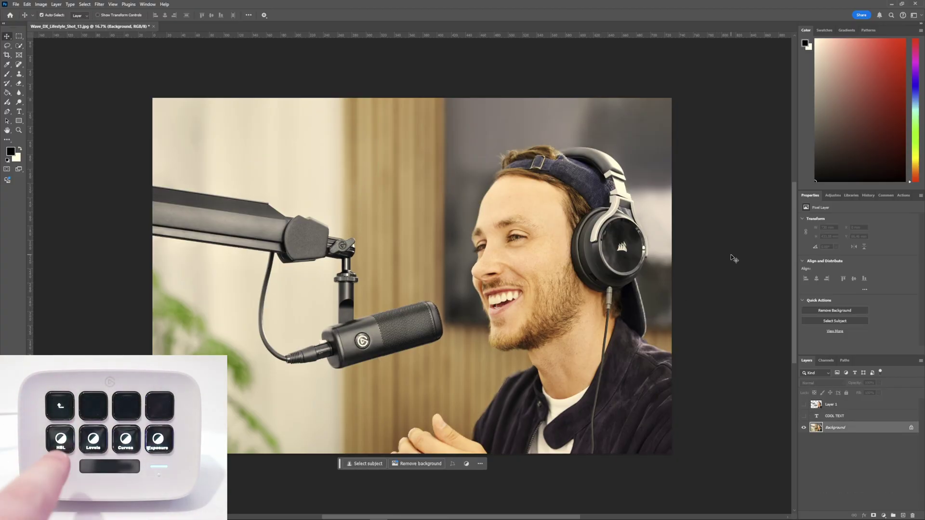
key(ctrl+u)
key(Return)
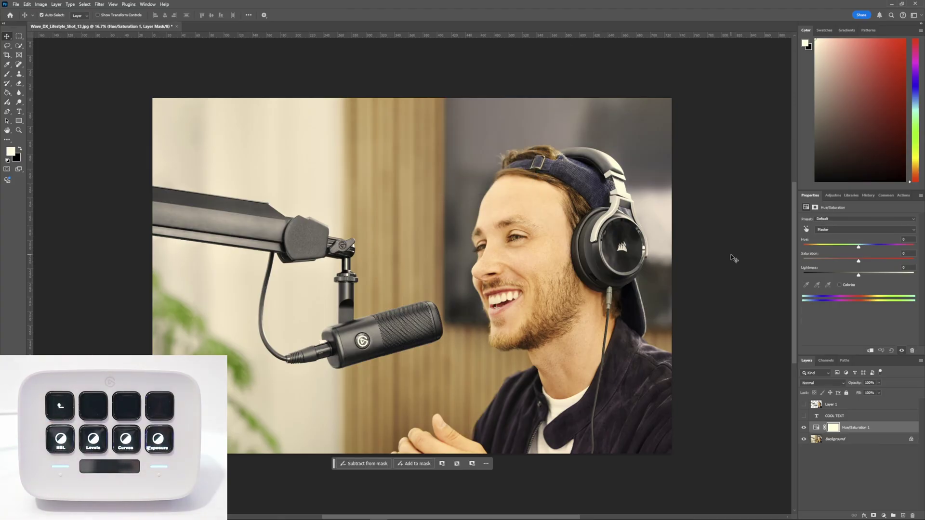
mouse_move(855, 251)
mouse_down()
mouse_move(841, 250)
mouse_move(866, 250)
mouse_up()
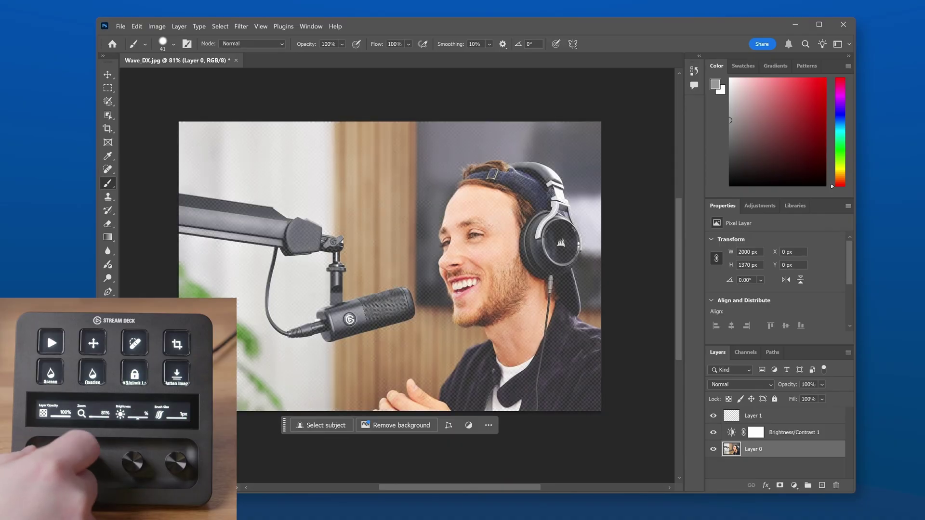
key(alt+bracketright)
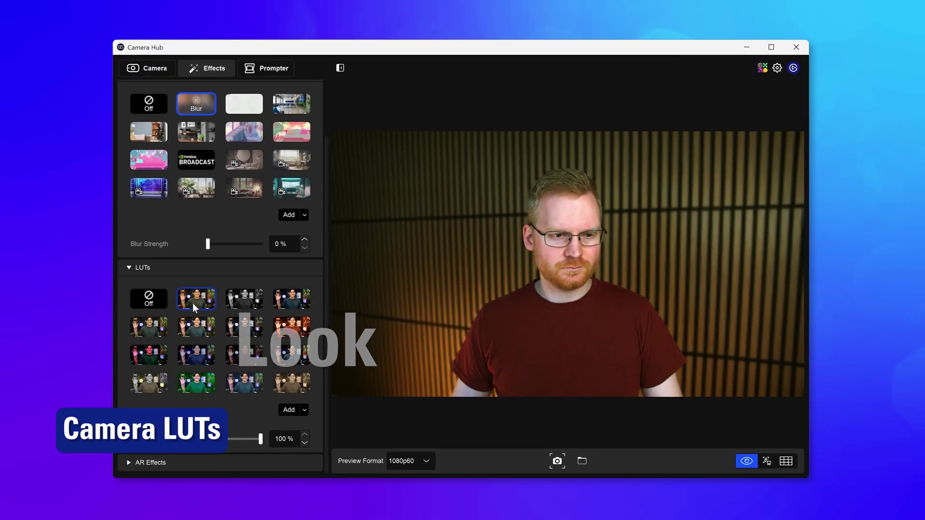
Step: Apply the black-and-white LUT, then a colour LUT, and open Marketplace's Camera Hub page
click(240, 297)
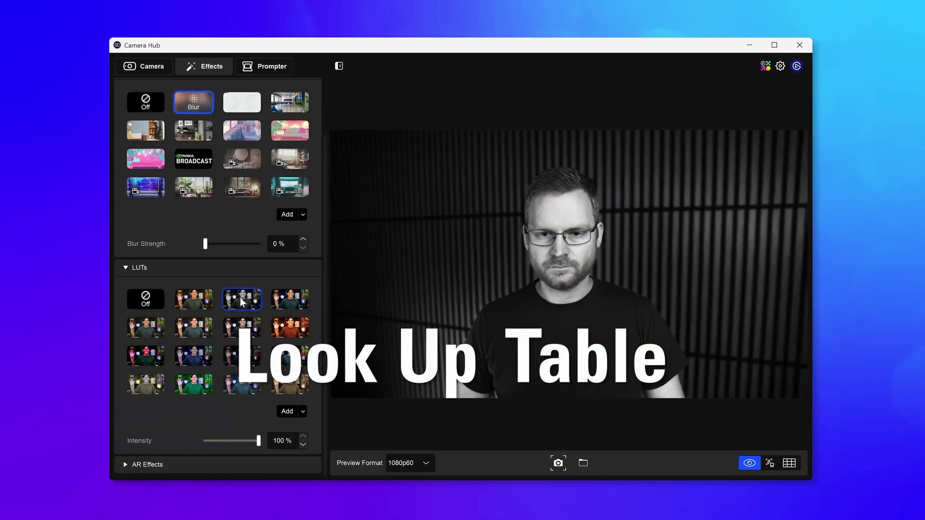
click(284, 298)
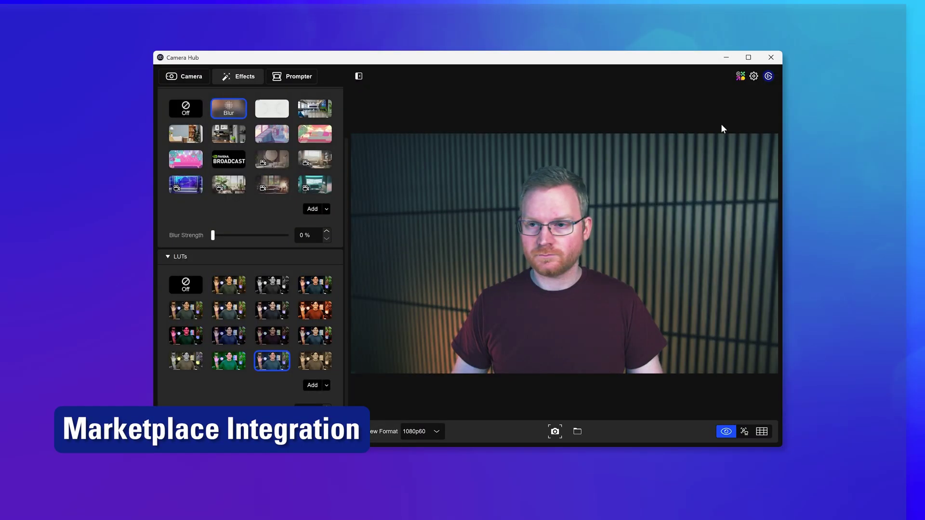
click(741, 77)
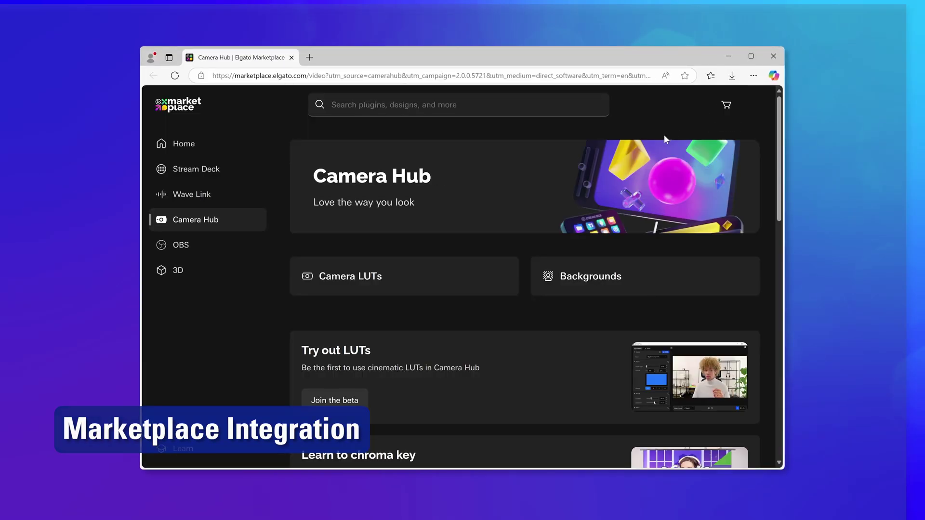